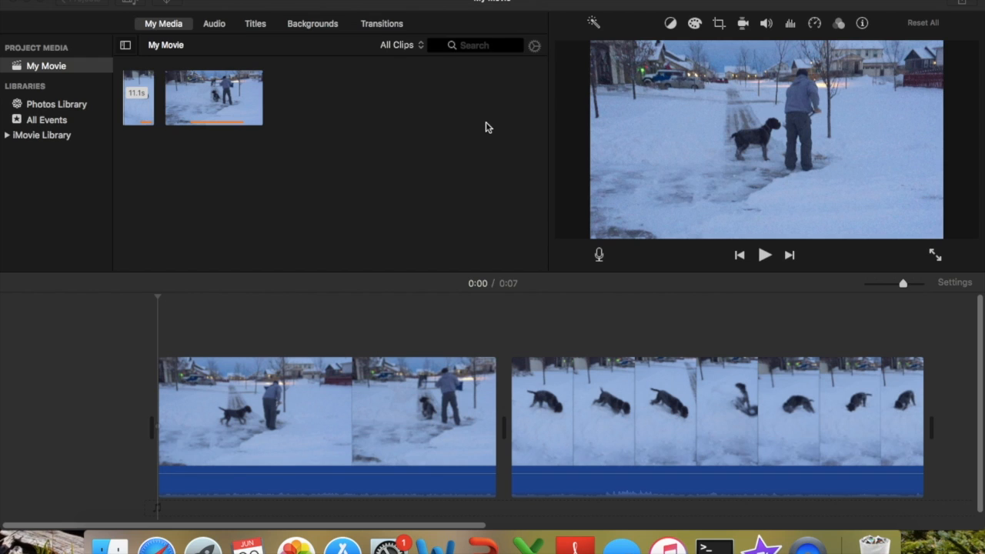
Add a Wipe Right transition at the junction between the two clips.
left_click(764, 259)
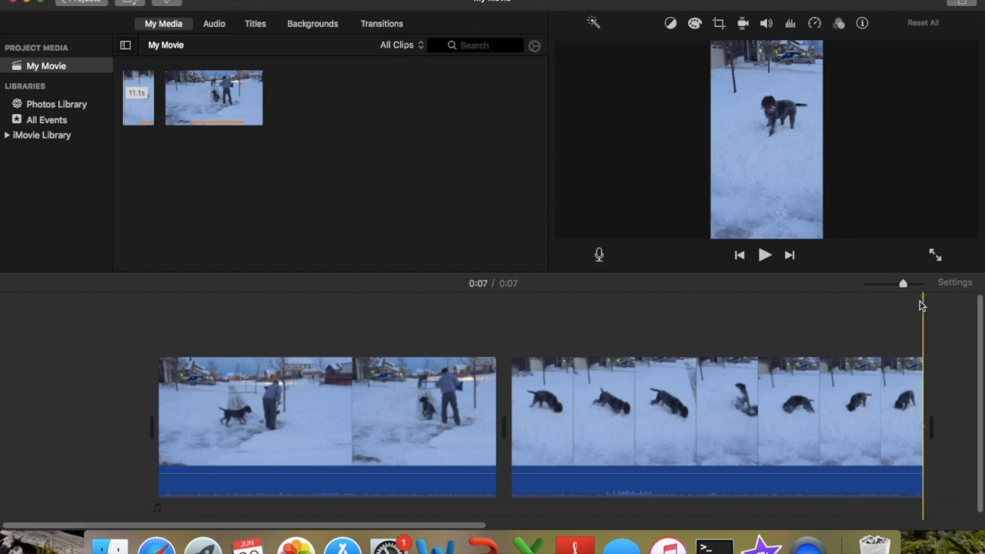
left_click_drag(923, 296, 511, 293)
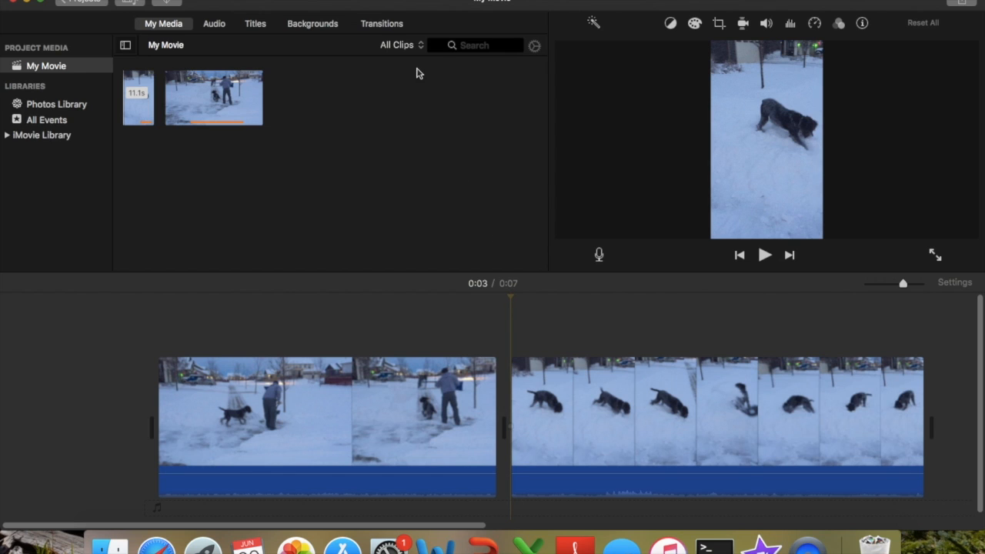
left_click(382, 27)
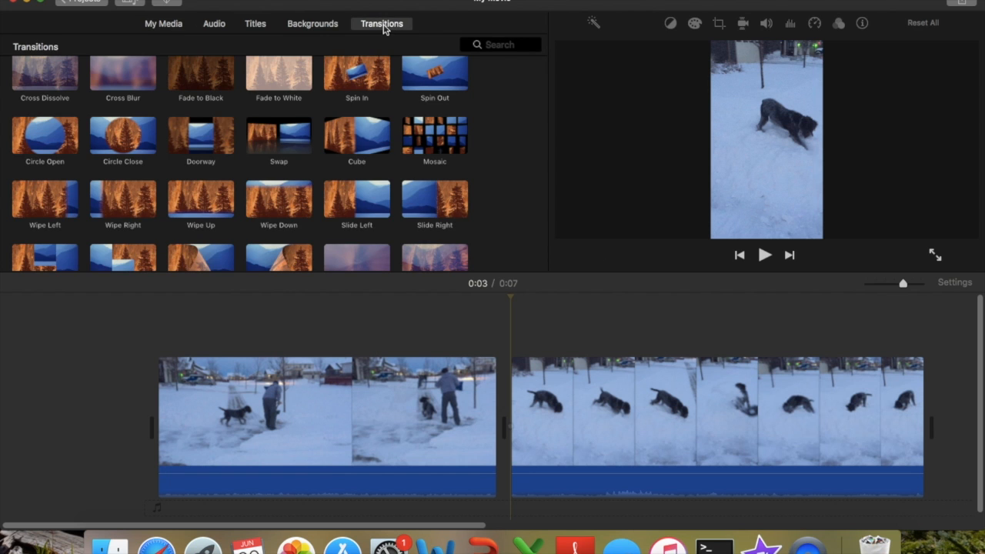
scroll(343, 113, "up", 2)
scroll(343, 113, "down", 2)
scroll(343, 113, "up", 2)
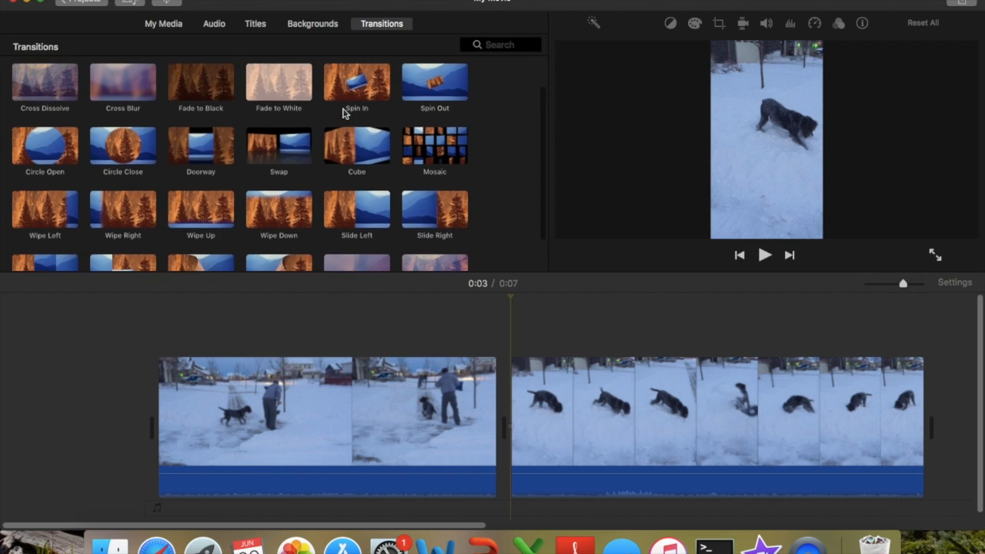
scroll(343, 113, "up", 2)
scroll(343, 113, "down", 1)
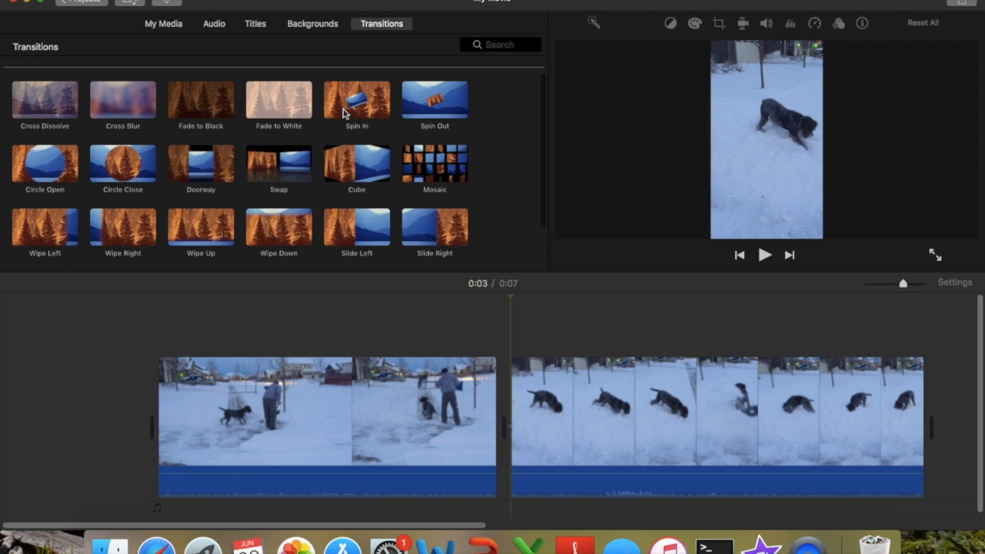
scroll(343, 114, "down", 1)
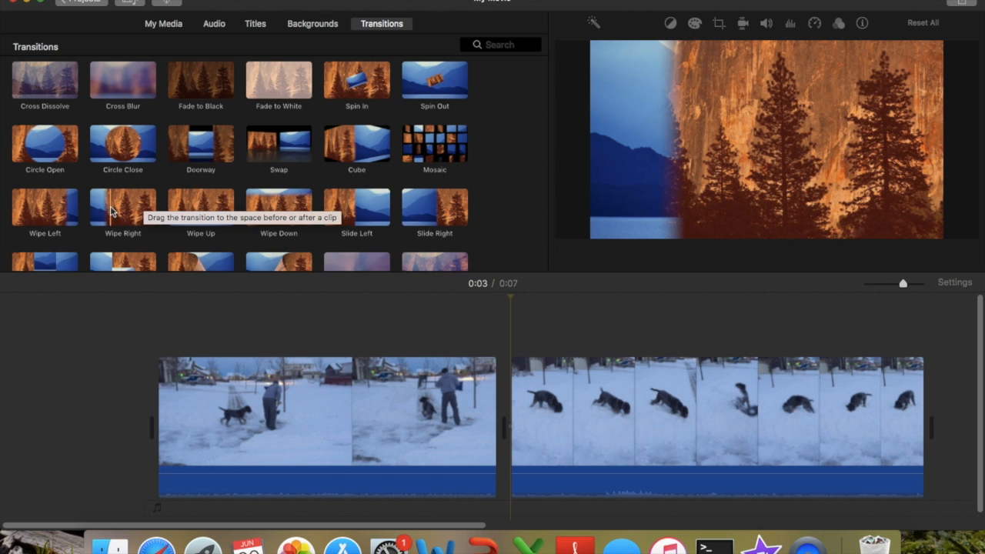
double_click(91, 209)
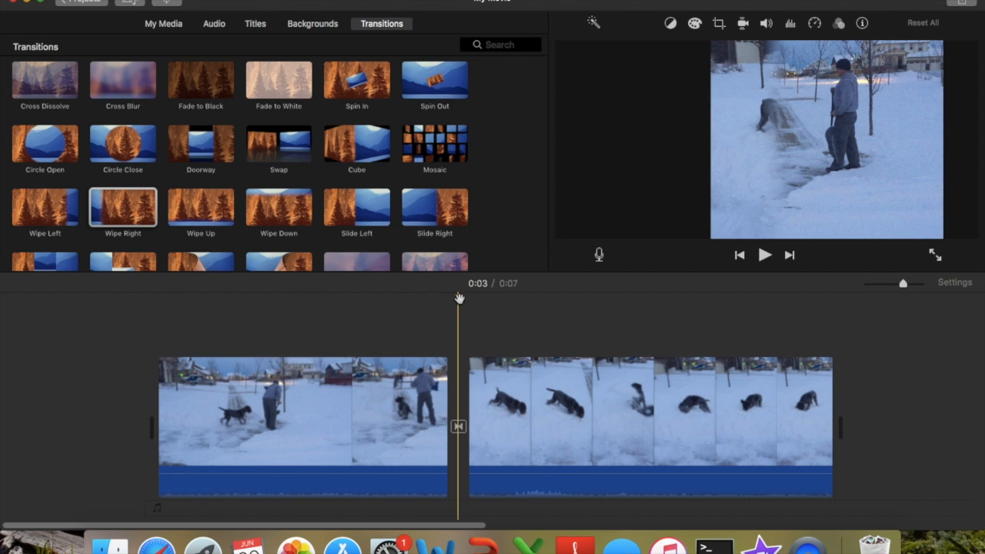
Play the movie from the beginning to preview the transition.
left_click_drag(459, 304, 157, 300)
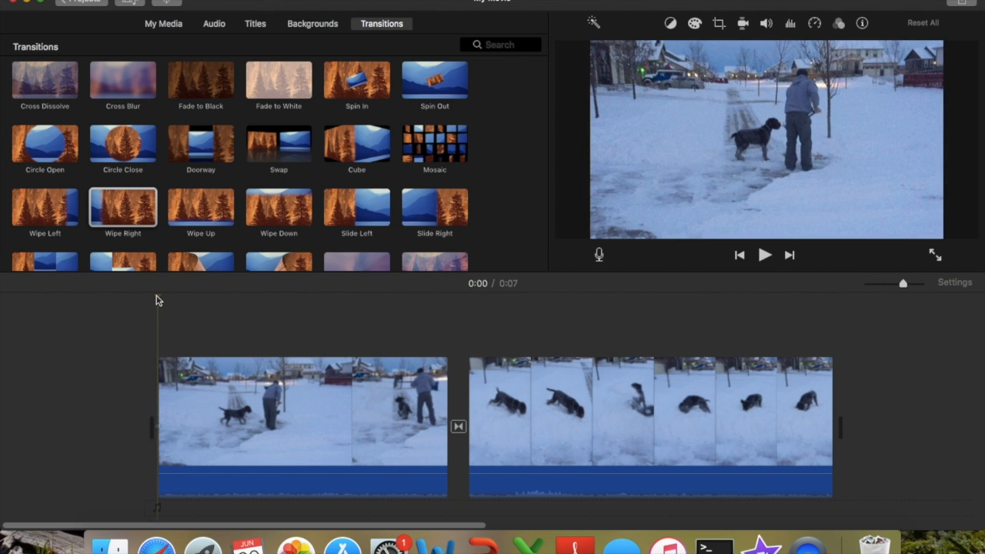
left_click(765, 256)
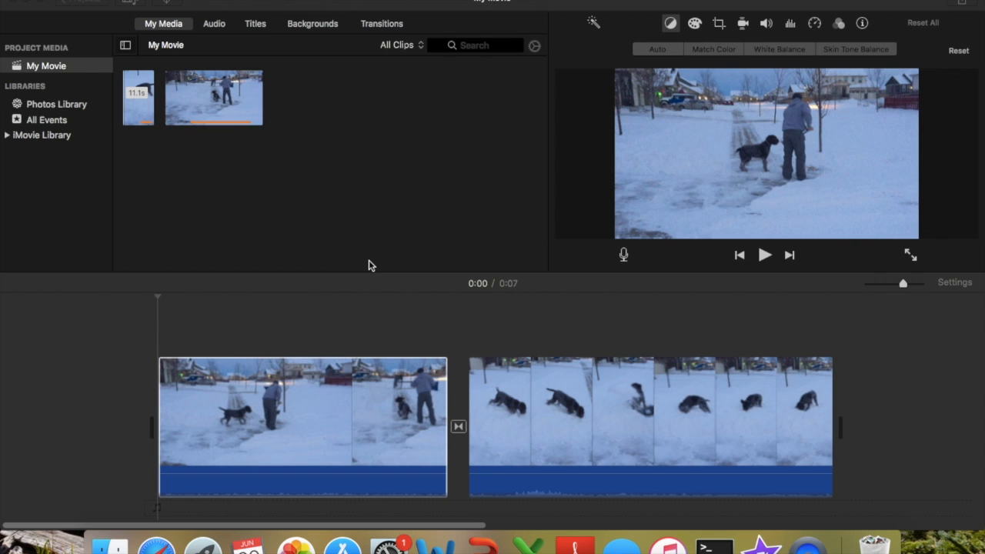
Select the first clip and apply automatic enhancement to it.
left_click(155, 317)
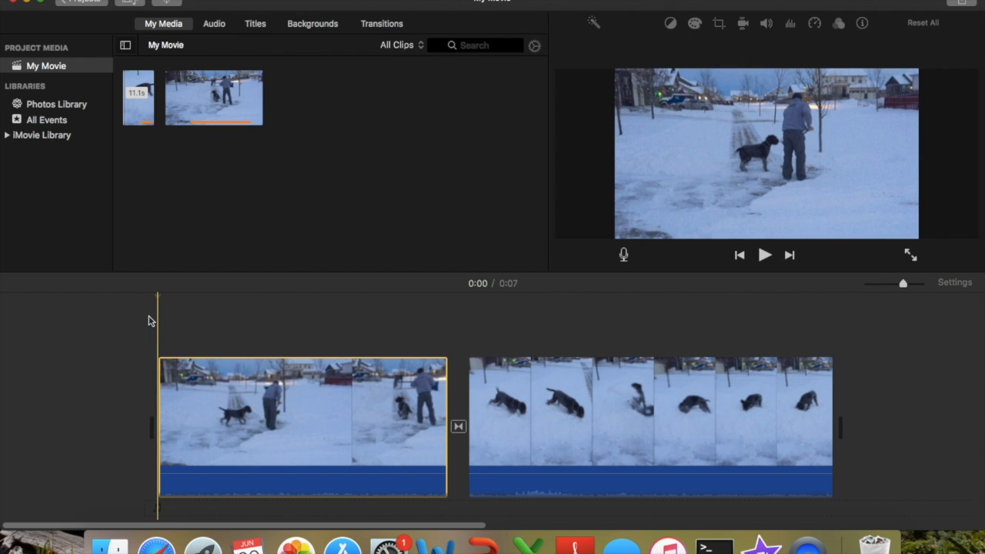
left_click(158, 374)
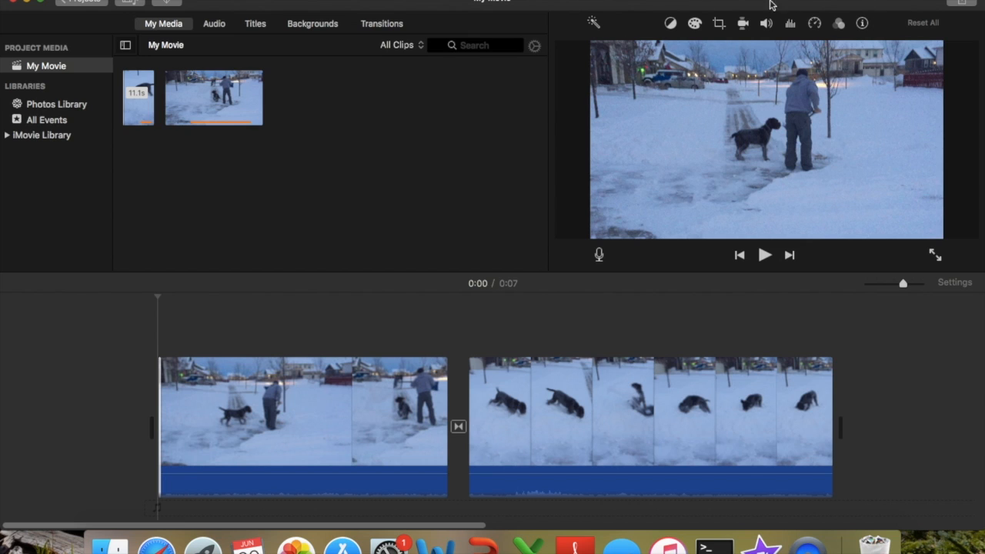
left_click(595, 23)
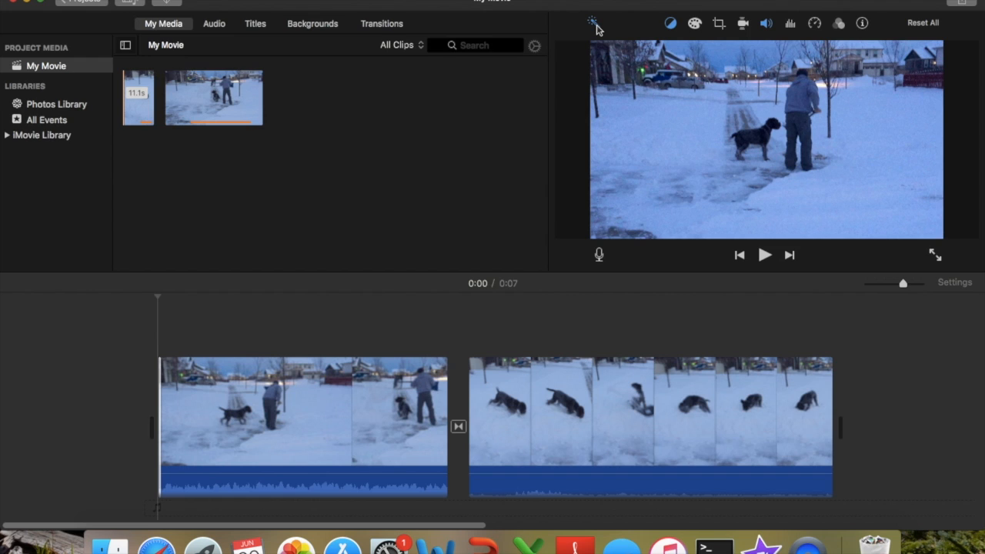
Apply white balance to the first clip by sampling the snow with the eyedropper.
left_click(670, 23)
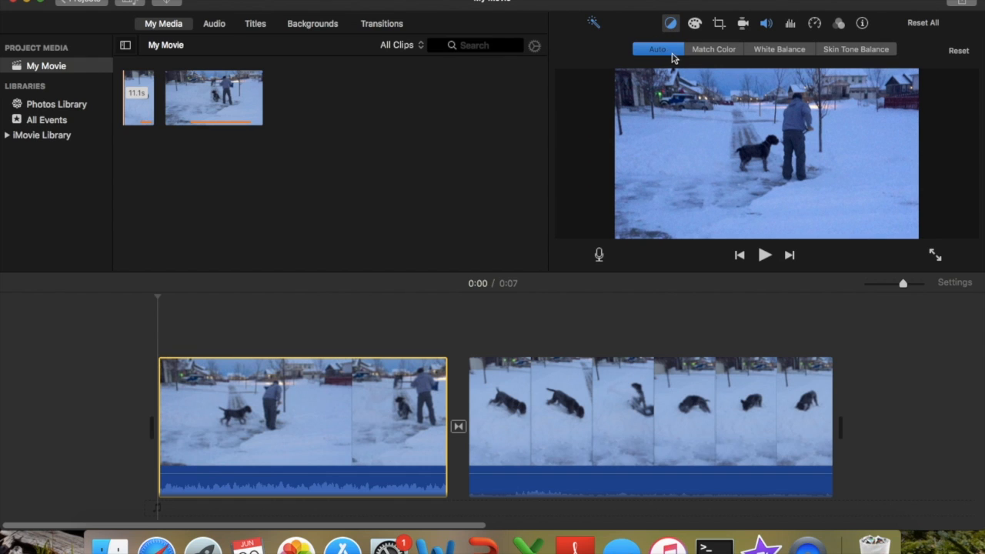
left_click(778, 51)
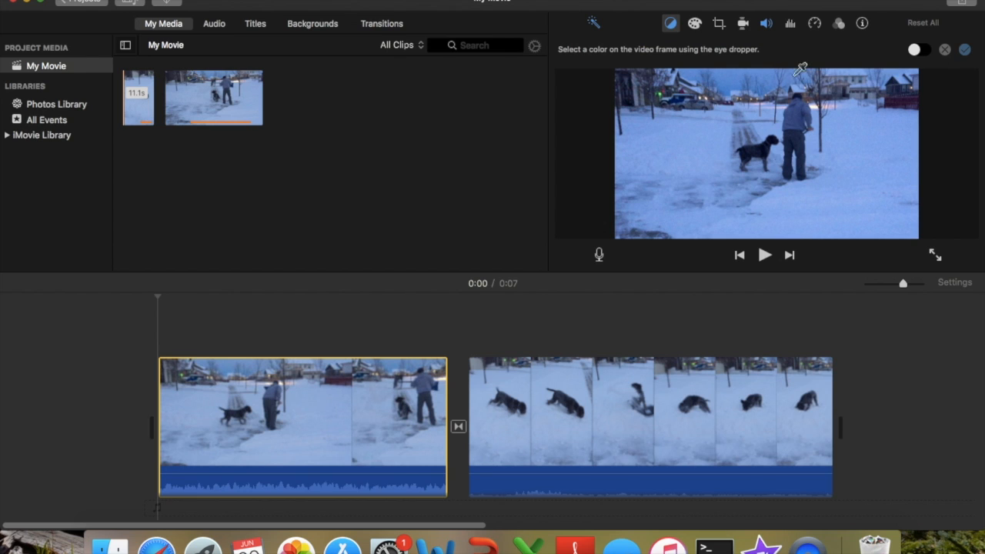
left_click(870, 158)
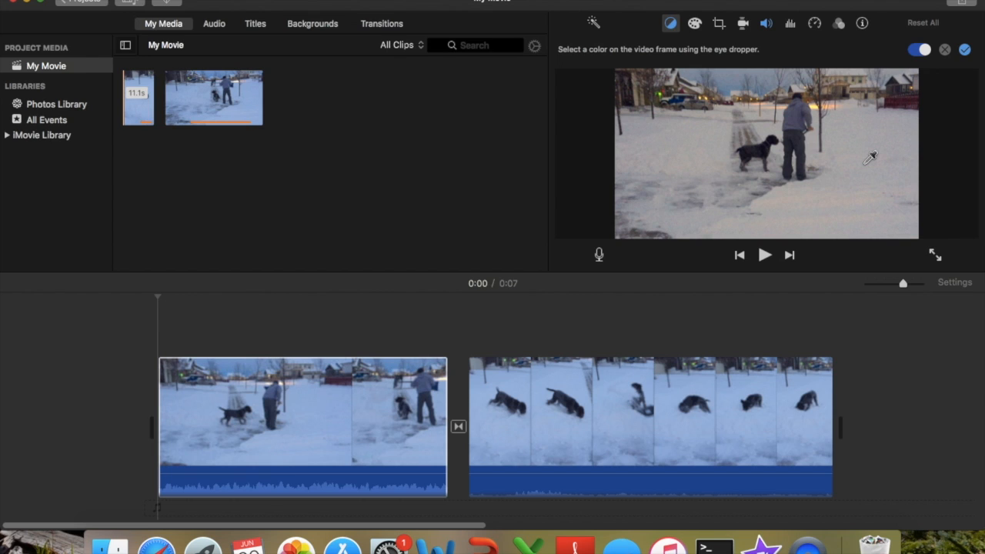
left_click(966, 51)
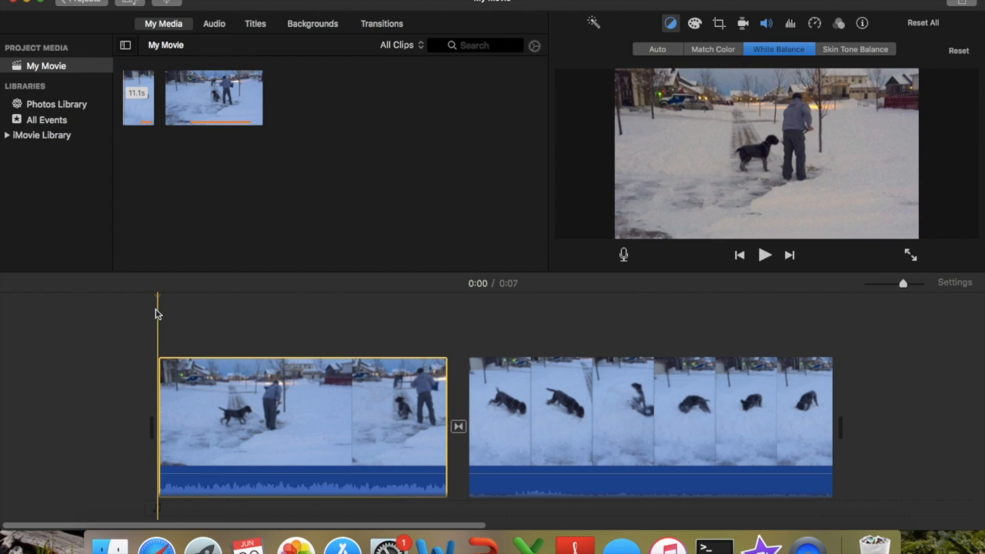
Select the second clip and apply automatic enhancement to it.
left_click_drag(157, 297, 469, 284)
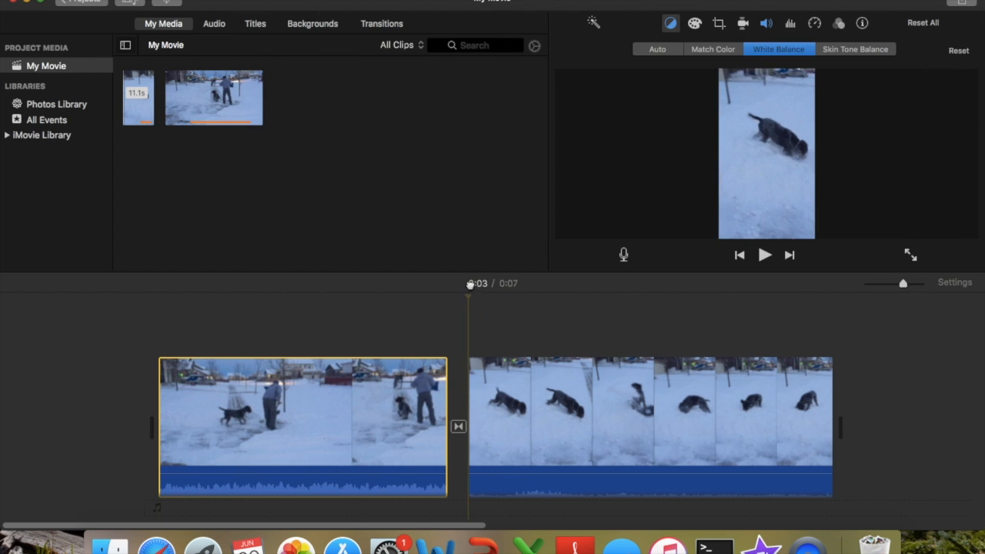
left_click(468, 366)
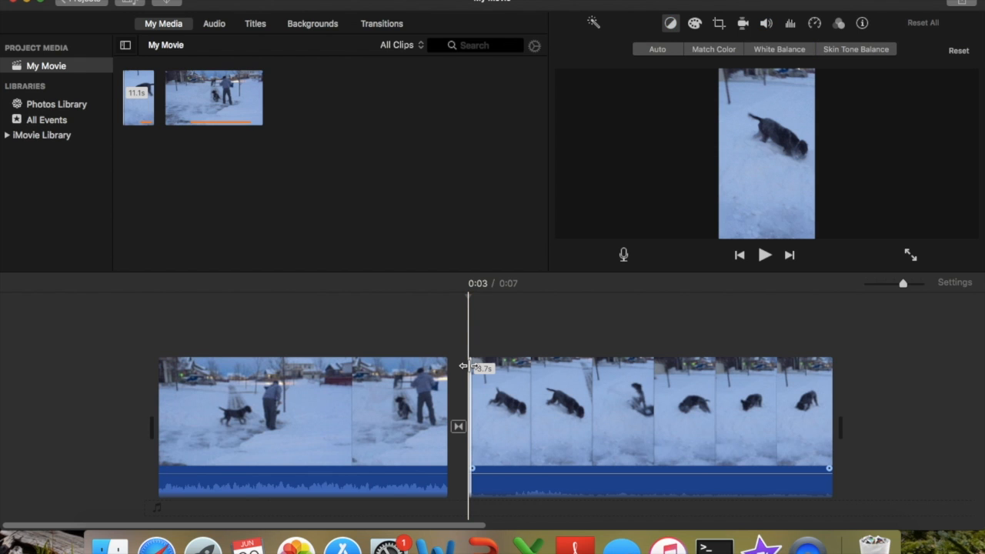
double_click(469, 367)
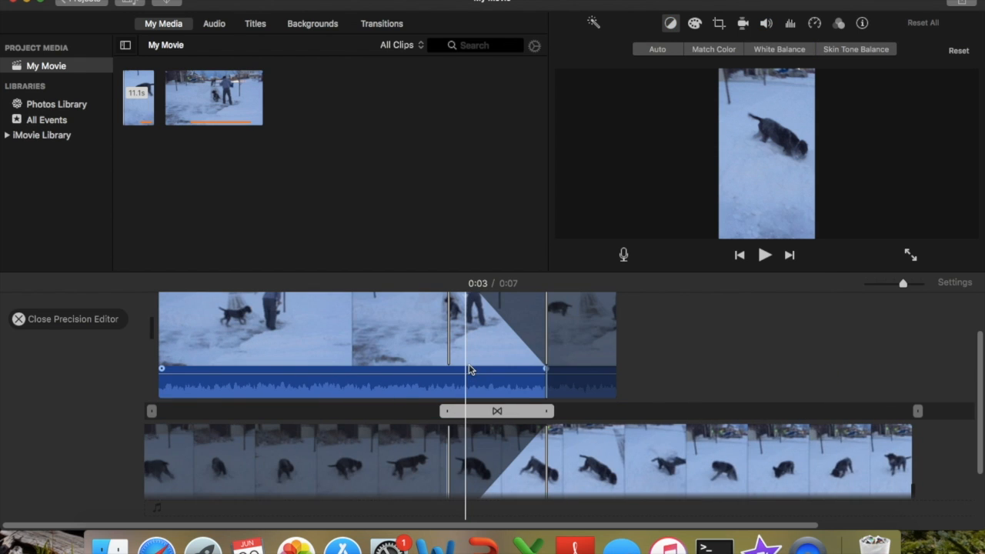
left_click(19, 320)
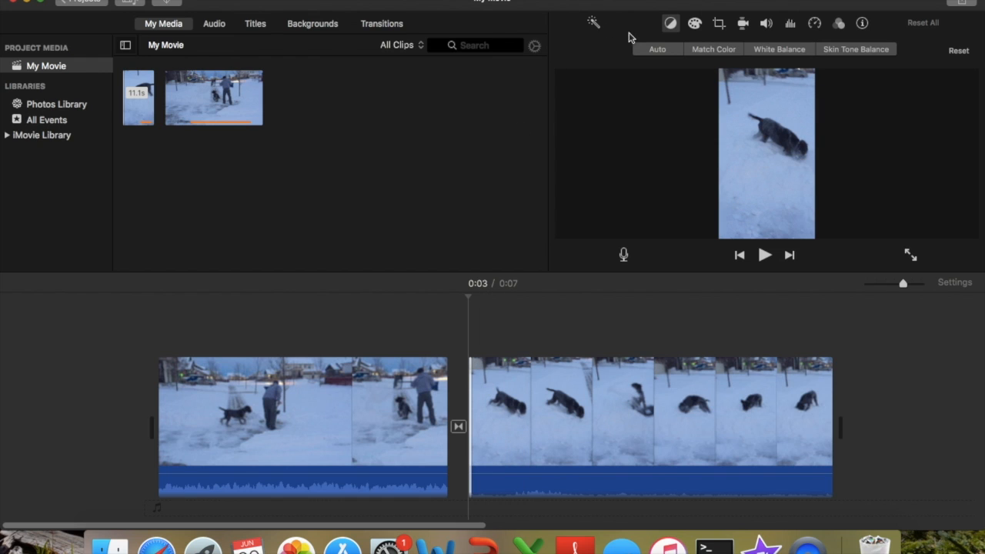
left_click(592, 26)
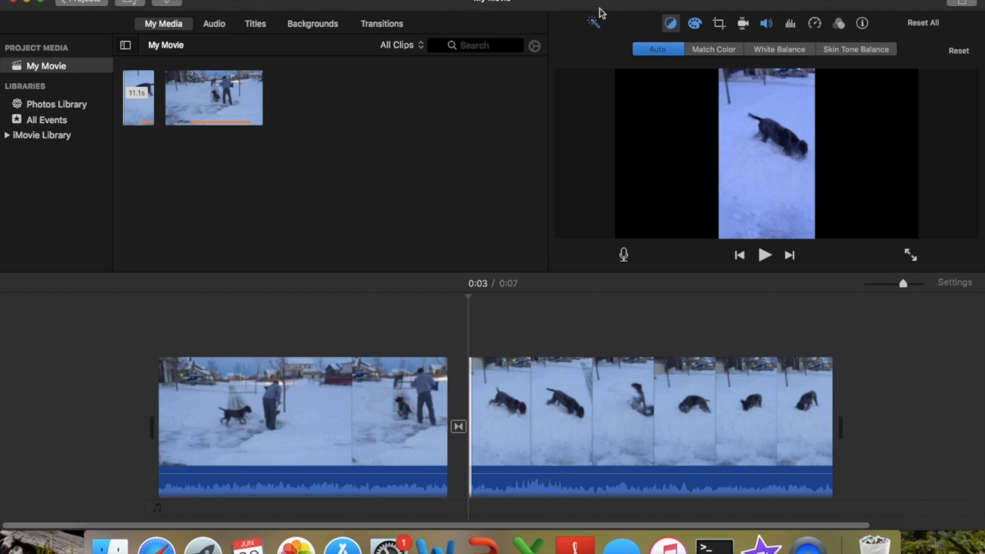
Apply white balance to the second clip by sampling the snow with the eyedropper.
left_click(785, 49)
left_click(779, 210)
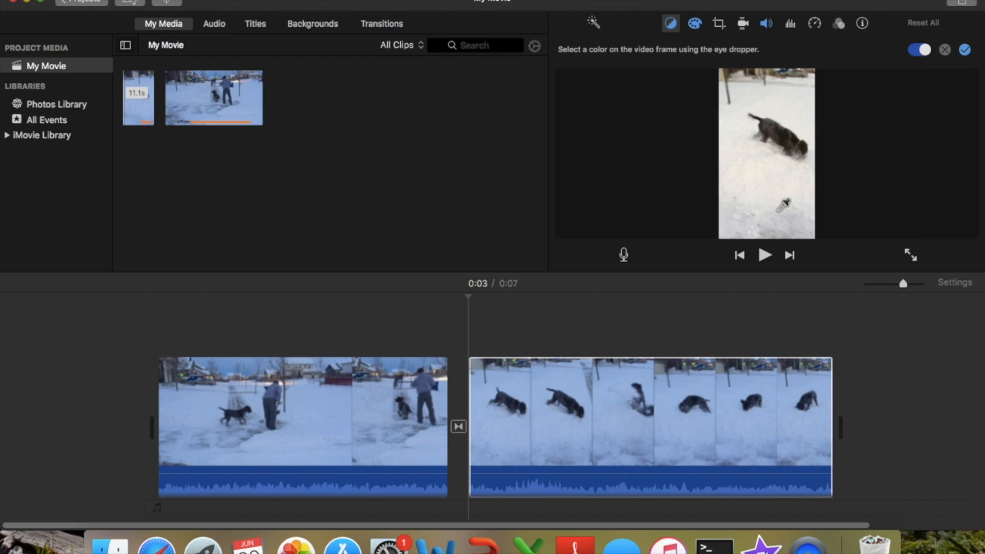
left_click(966, 50)
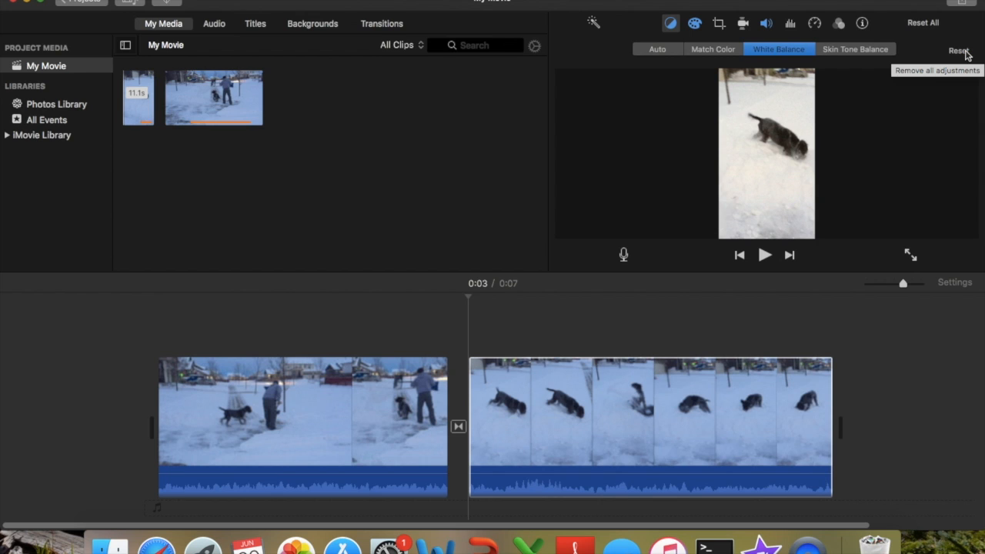
Play the movie from the beginning to preview the color corrections.
left_click(678, 370)
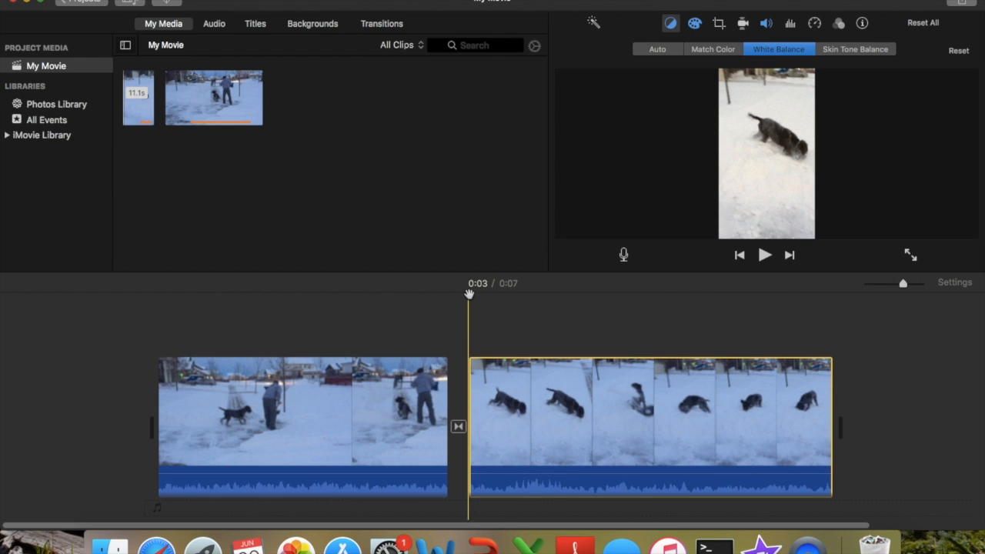
left_click_drag(469, 296, 158, 268)
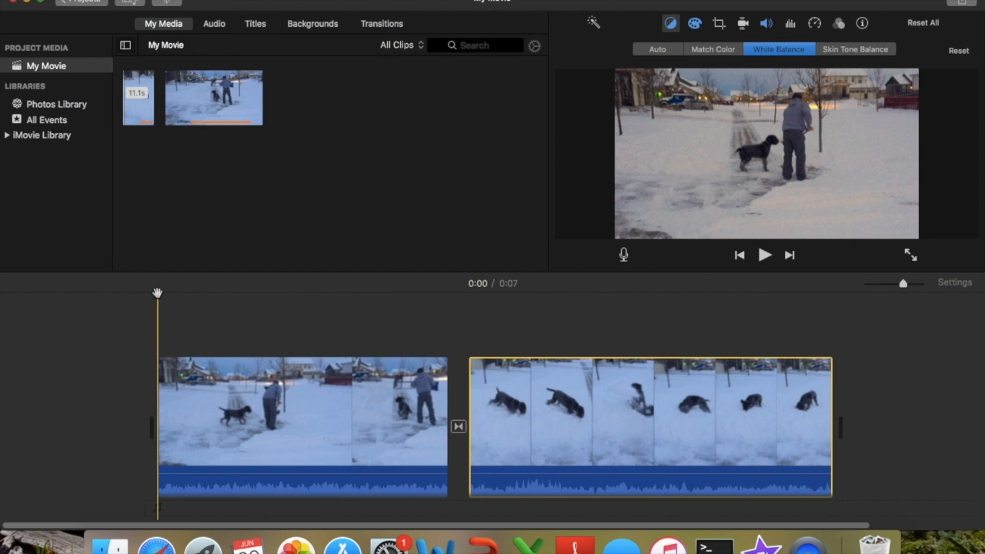
left_click(763, 255)
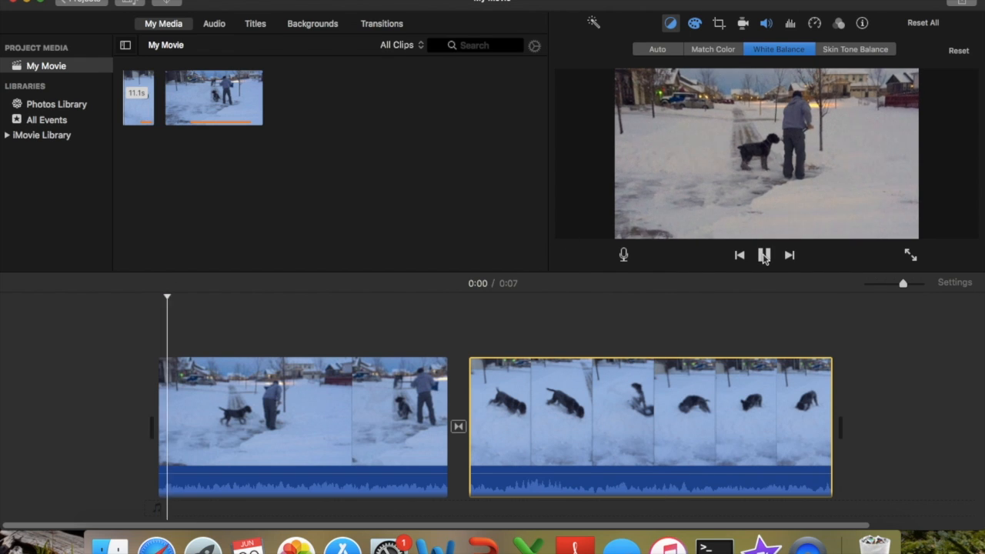